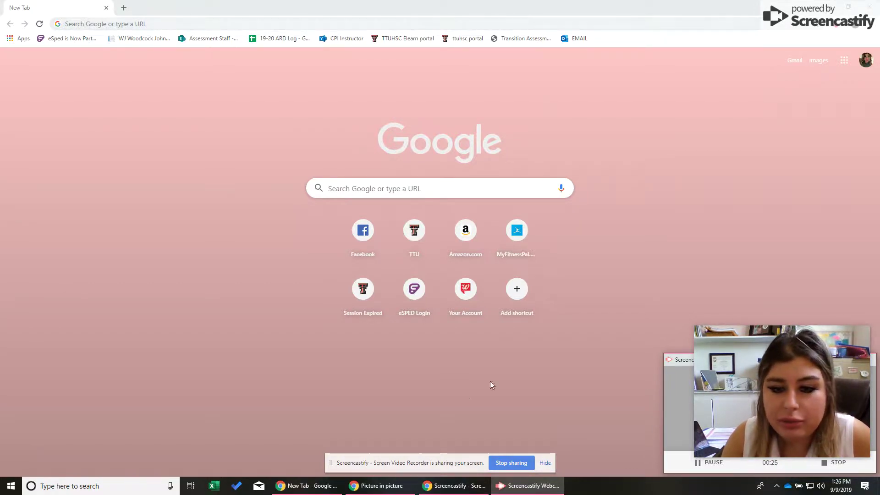
- Go to esped.com in Chrome and continue to the eSped sign-in page
click(241, 24)
text(es)
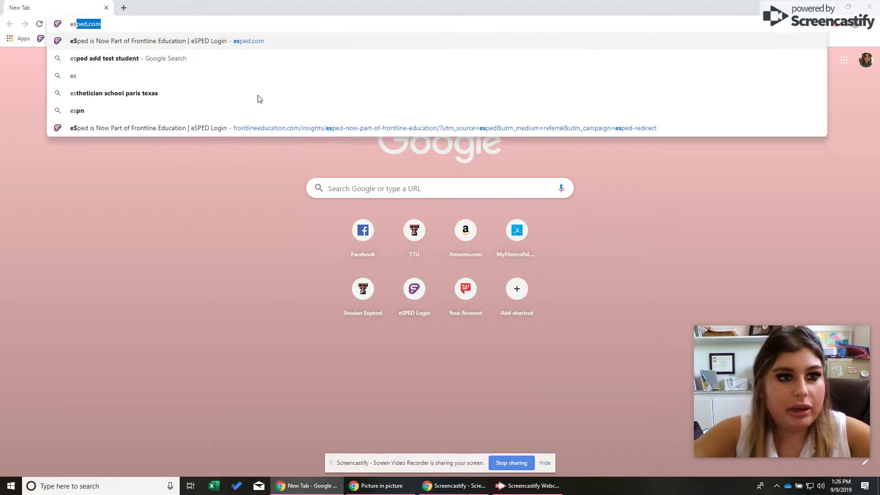
text(ped.c)
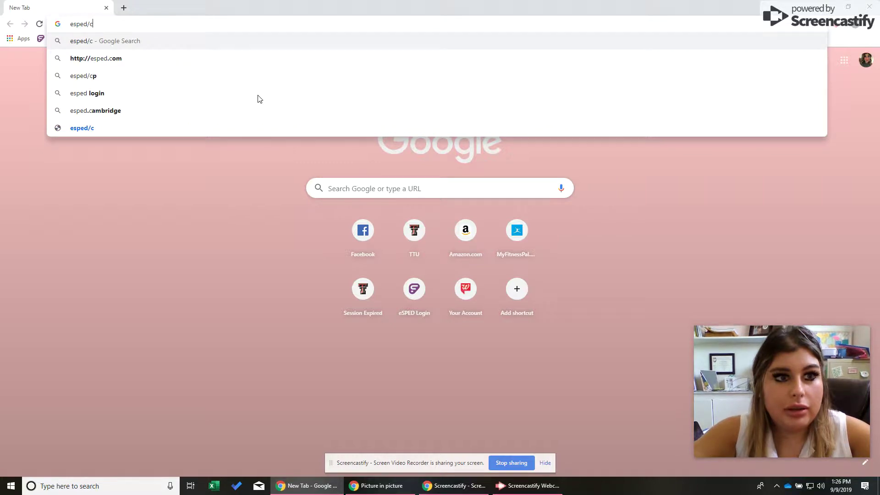
key(BackSpace)
key(BackSpace)
text(.com)
key(Return)
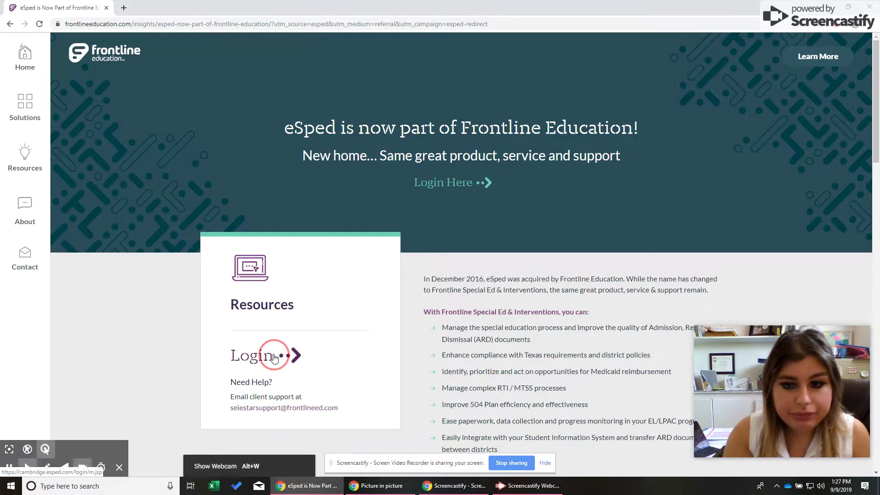
click(289, 356)
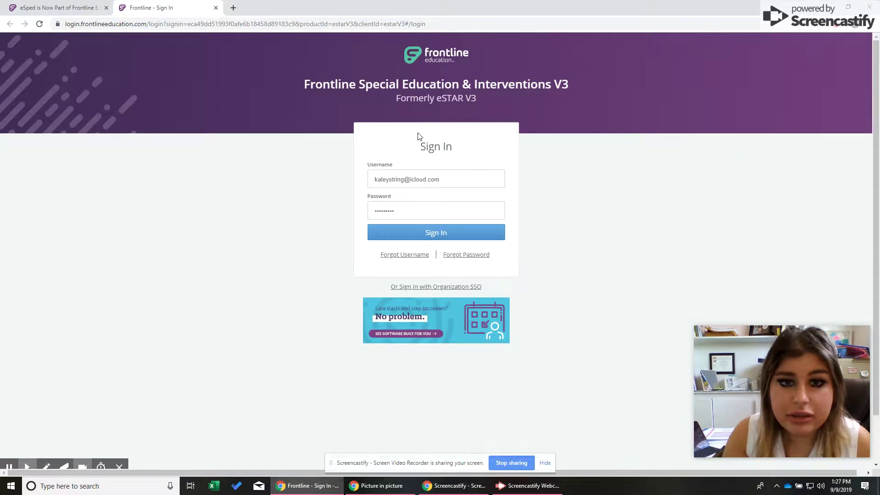
- Sign in with the saved credentials and open ARD Forms under Special Education
click(416, 231)
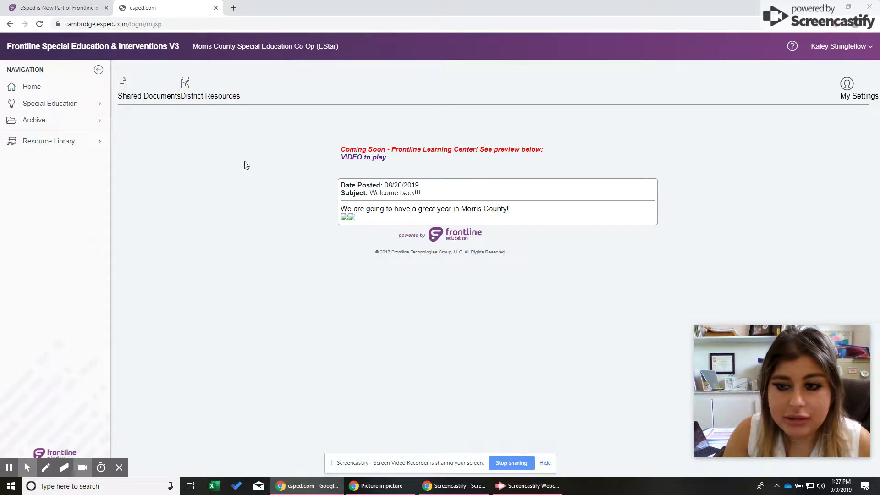
click(84, 108)
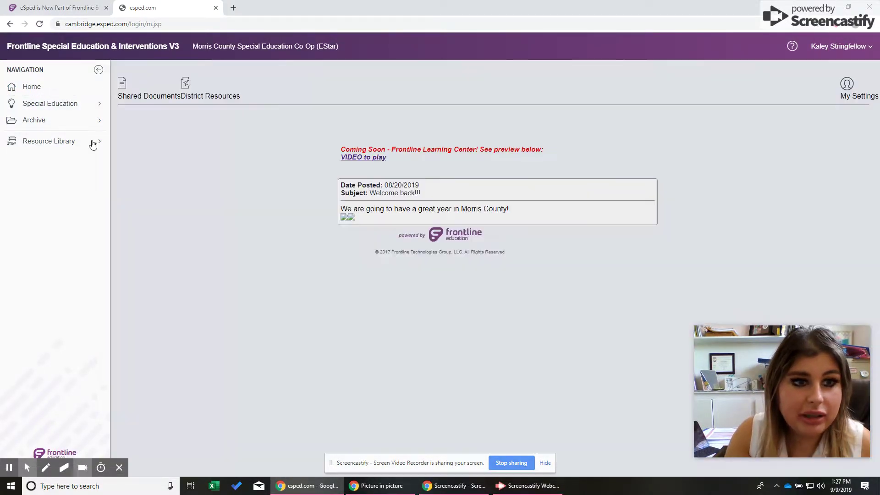
click(79, 110)
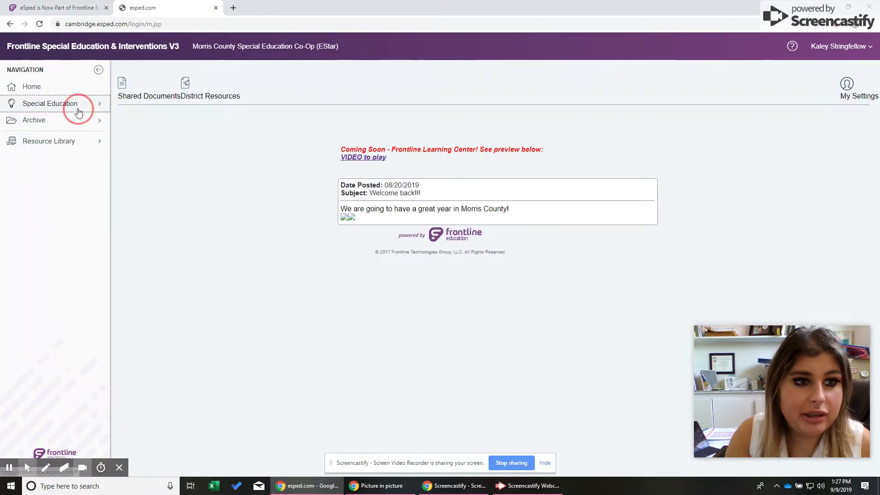
click(79, 111)
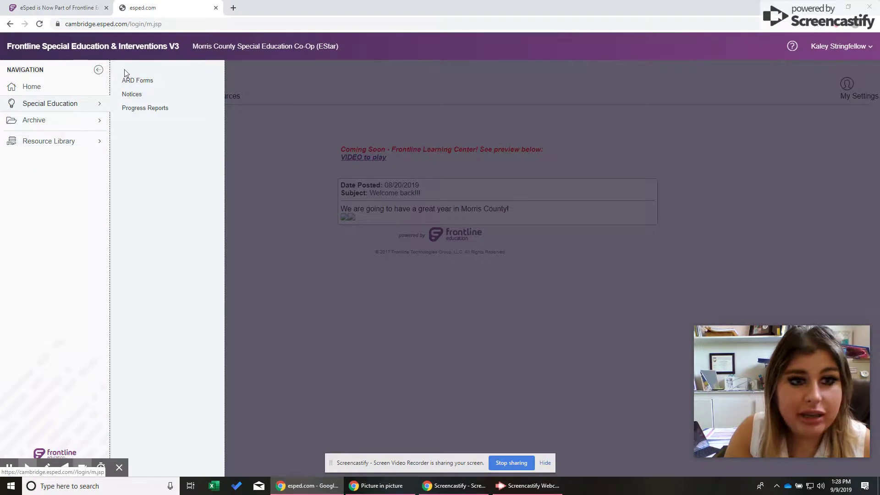
click(137, 80)
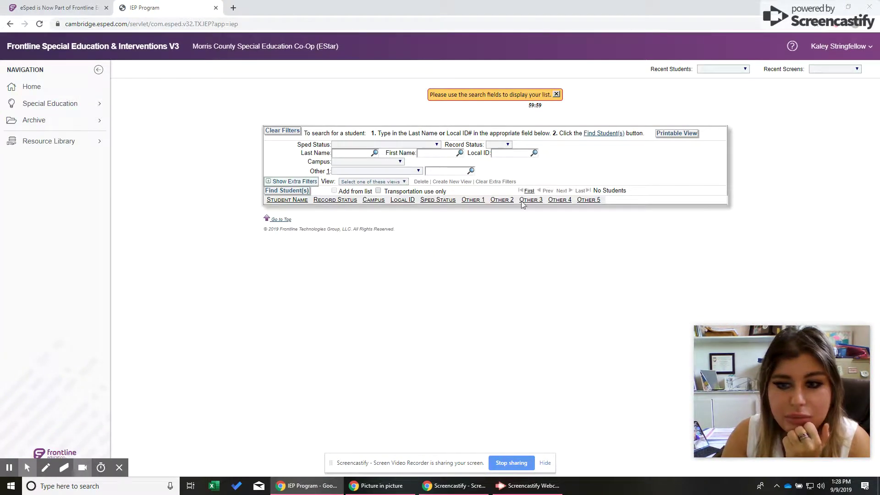
- Search last name 'student' and open the Student, Test1 record
click(352, 154)
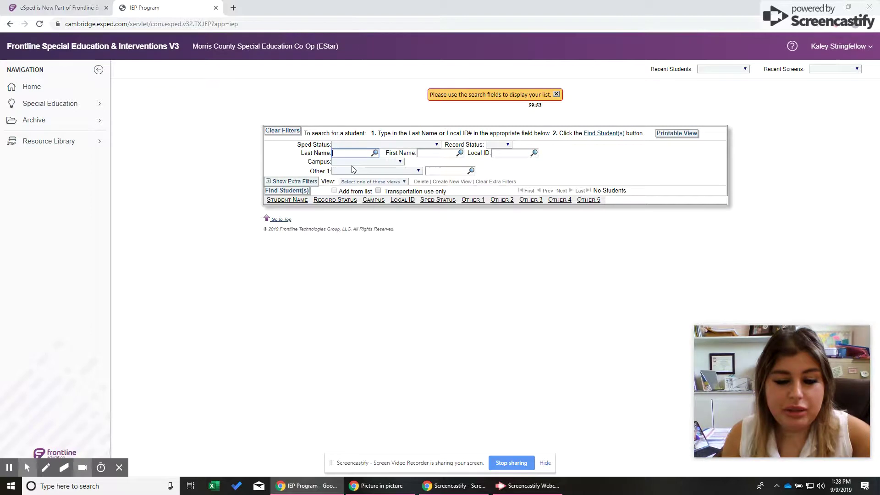
text(student)
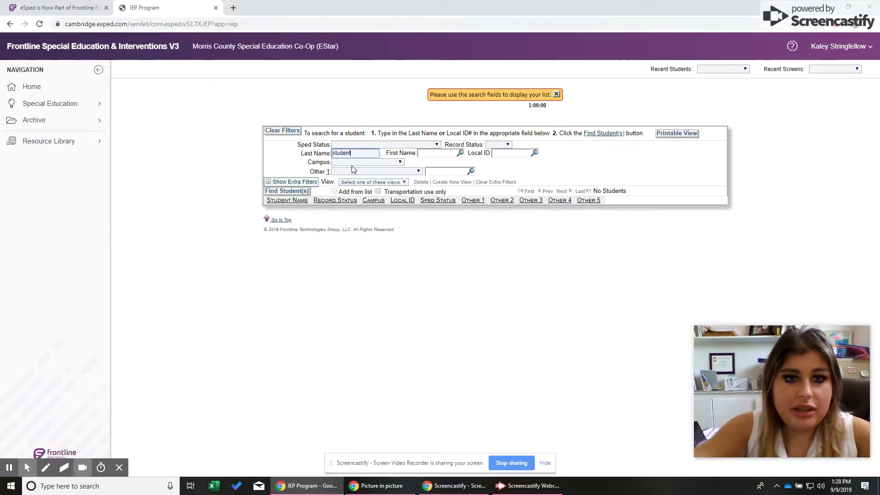
key(Return)
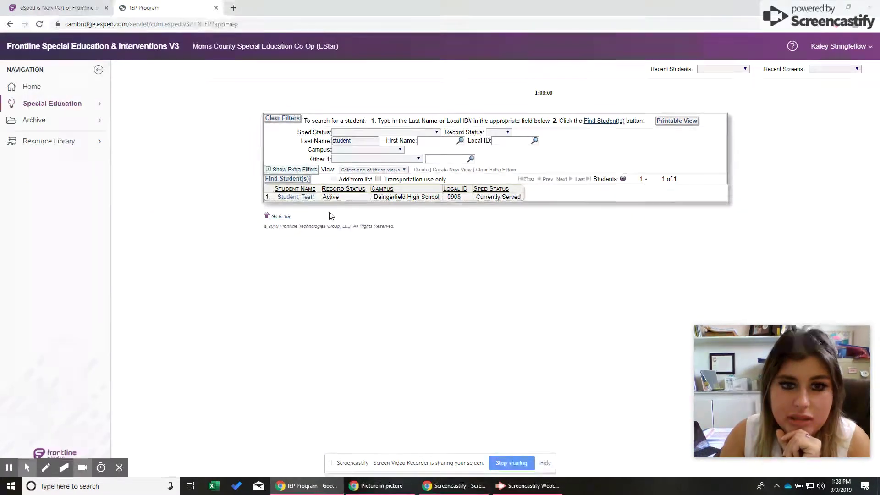
click(297, 197)
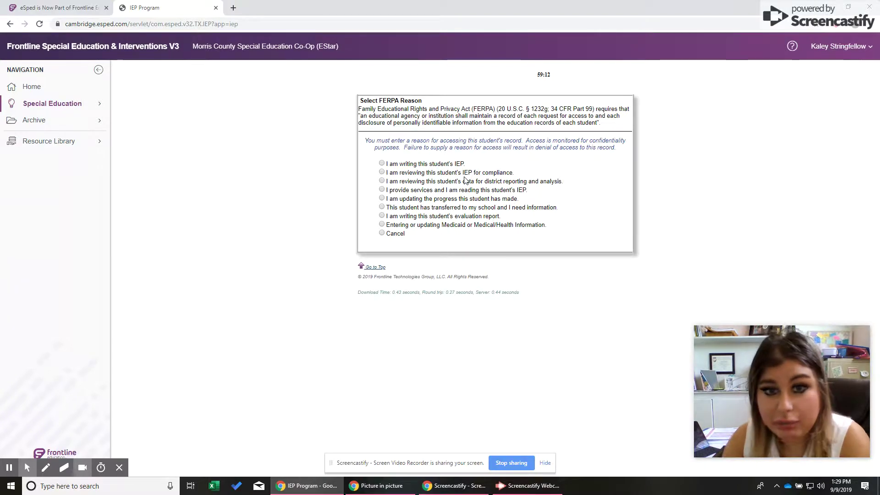
- Choose 'I am reviewing this student's IEP for compliance' as the FERPA reason
click(466, 175)
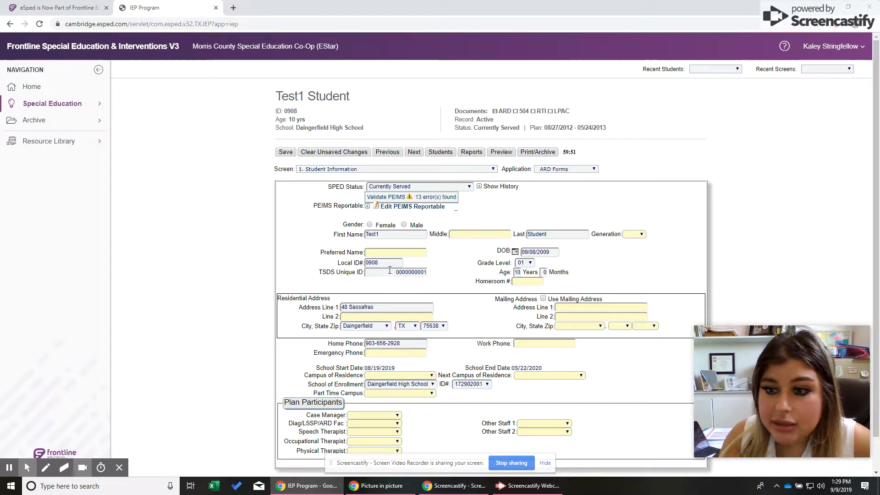
- Pick screen 37, Schedule of Services, from the Screen list
click(464, 170)
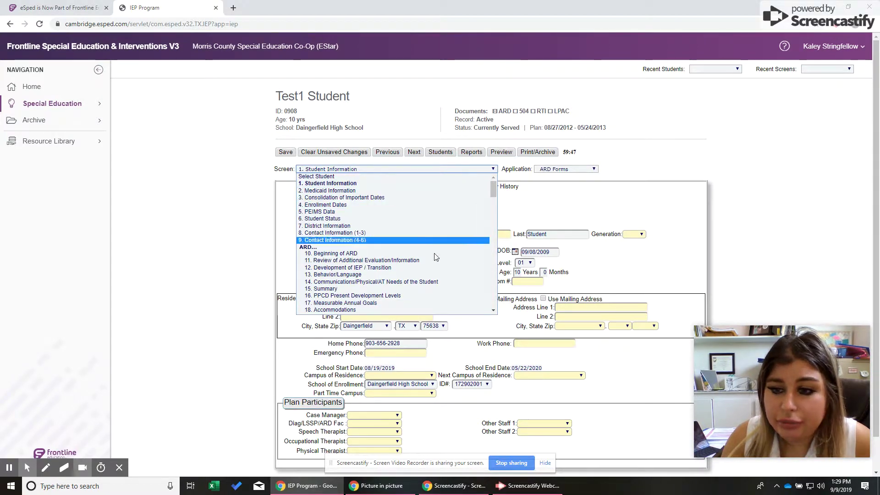
scroll(417, 291, down, 2)
scroll(418, 291, down, 20)
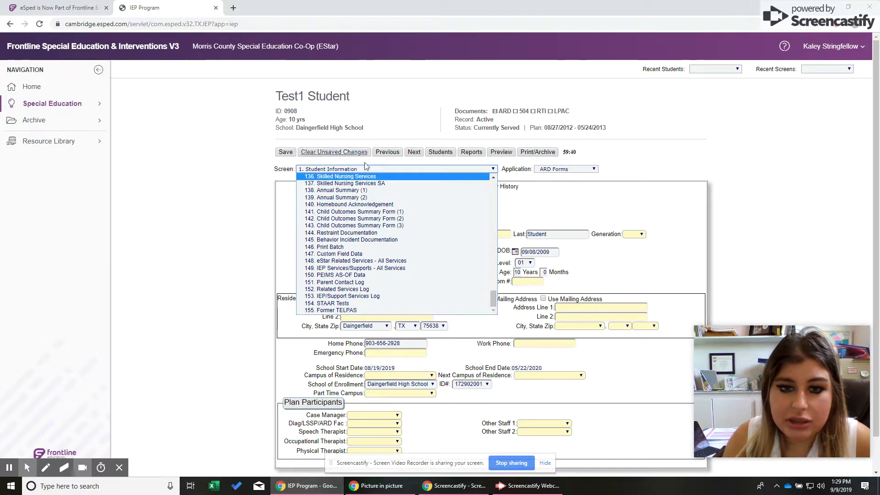
scroll(341, 272, up, 10)
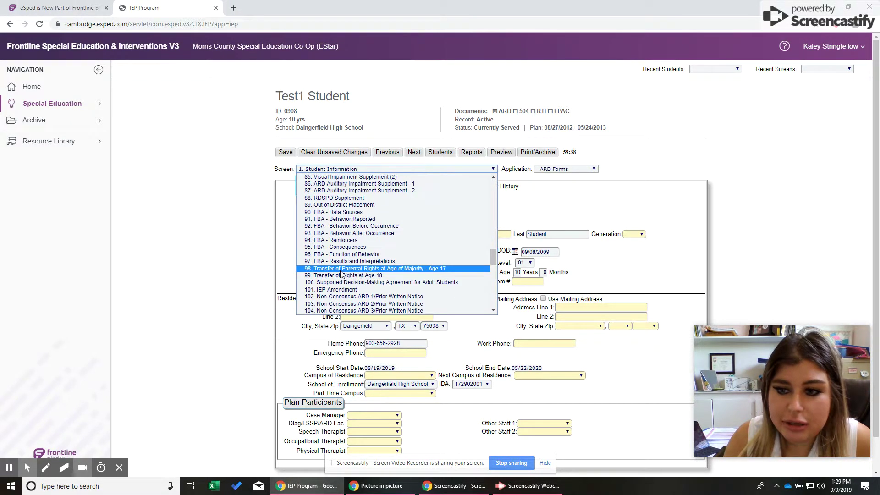
scroll(341, 274, up, 10)
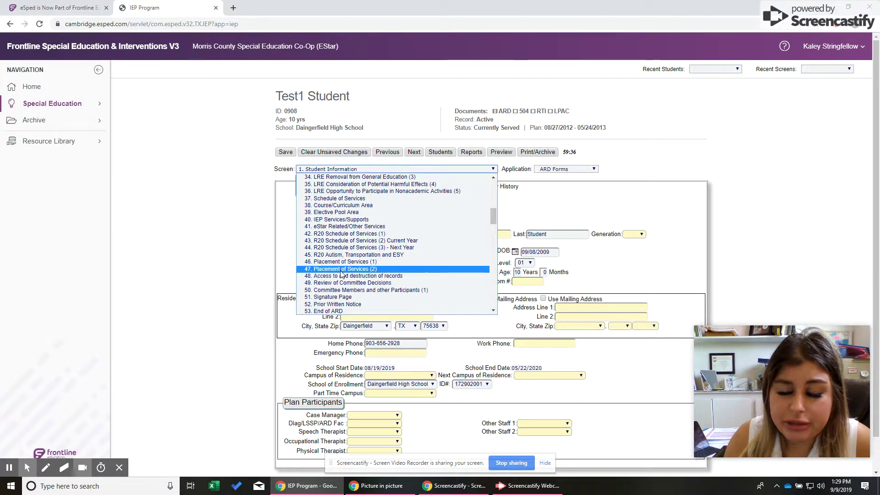
scroll(341, 273, up, 5)
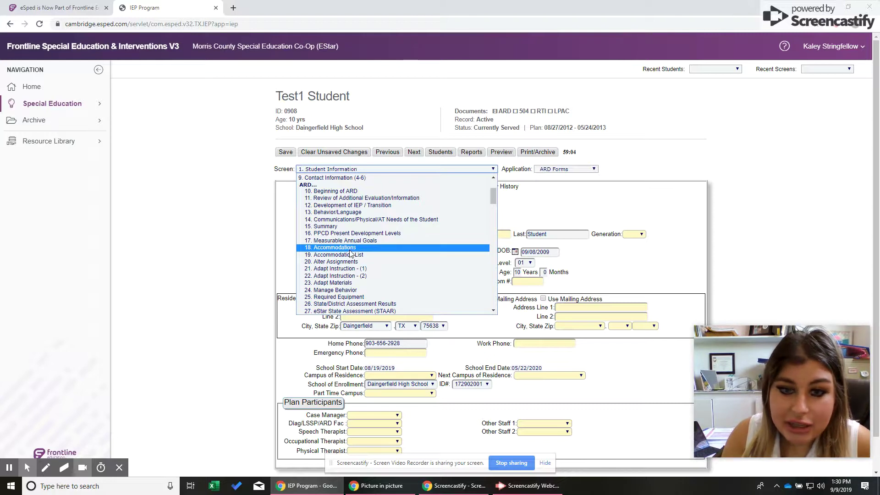
scroll(347, 293, down, 2)
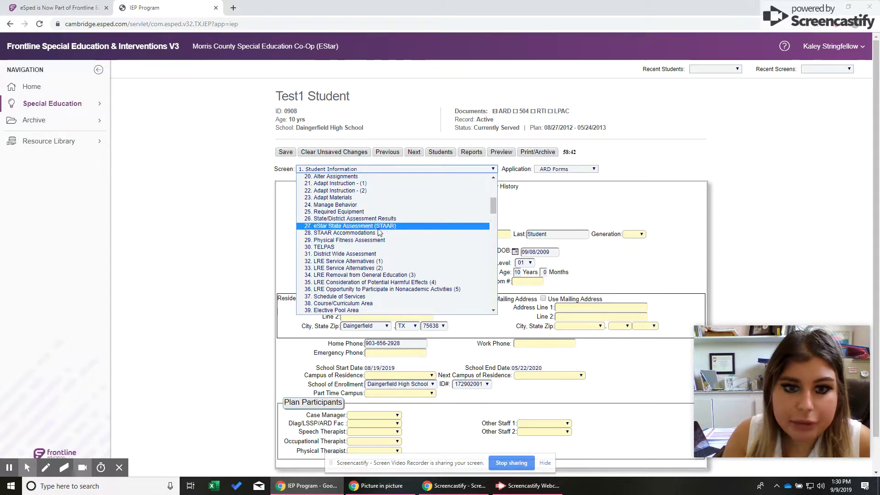
scroll(364, 249, down, 3)
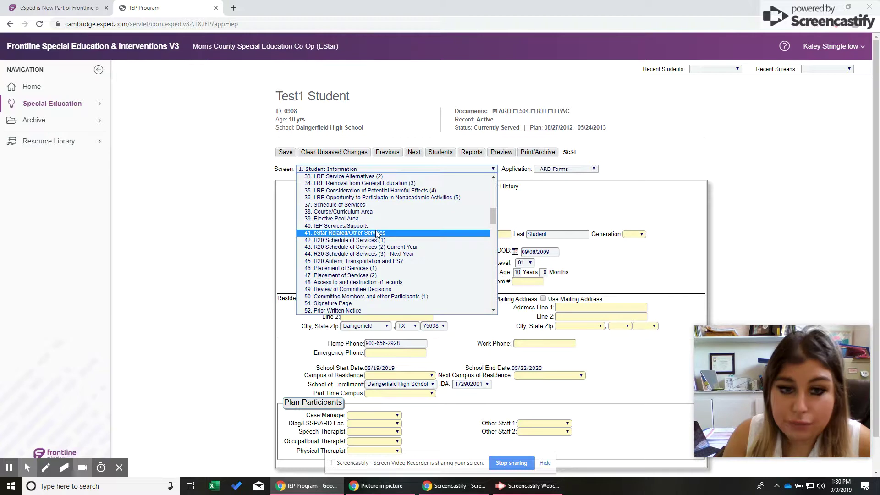
click(375, 206)
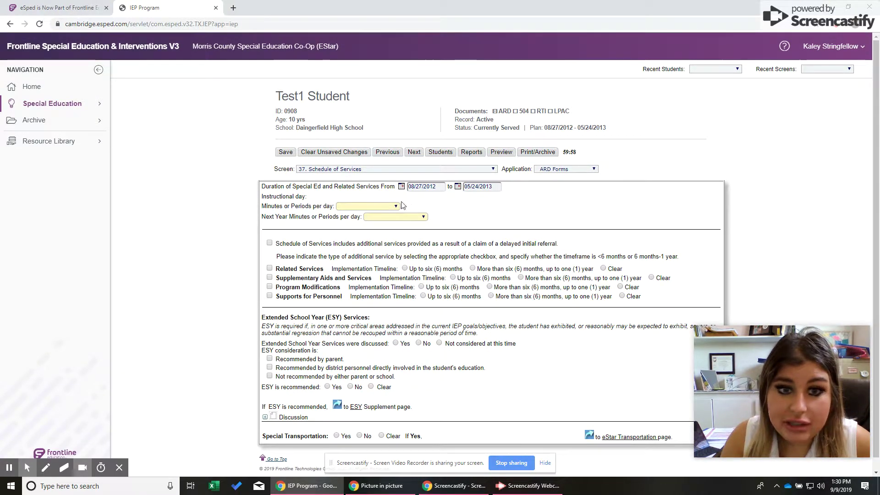
- Preview the Schedule of Services forms covering 08/27/2012 to 05/24/2013
click(501, 152)
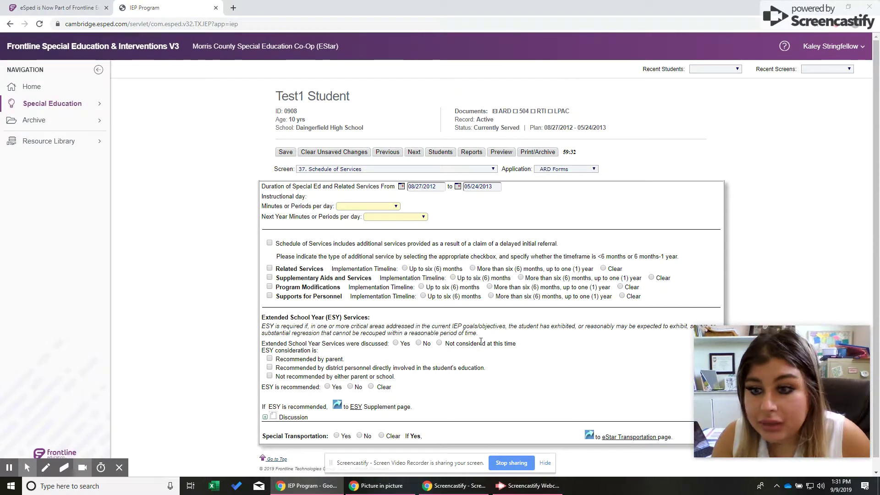
- Advance to screen 38, Course/Curriculum Area, showing Algebra I in the Life Skills Room
click(413, 153)
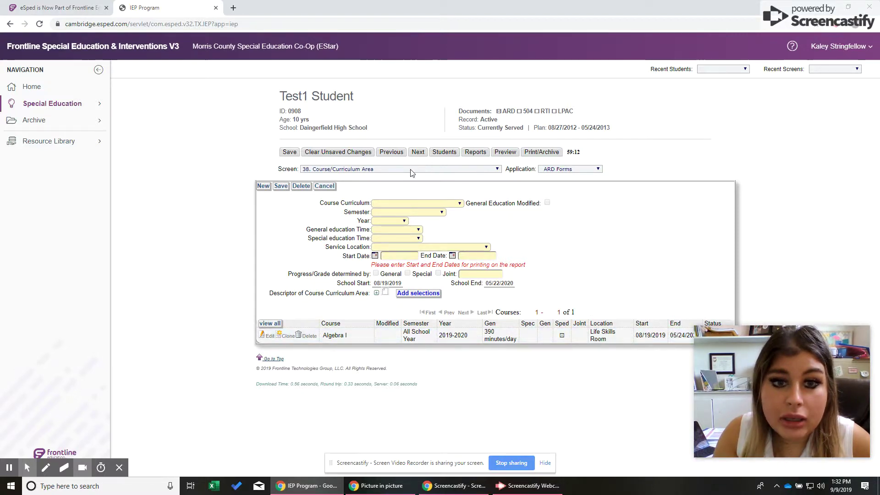
click(380, 169)
scroll(377, 244, down, 4)
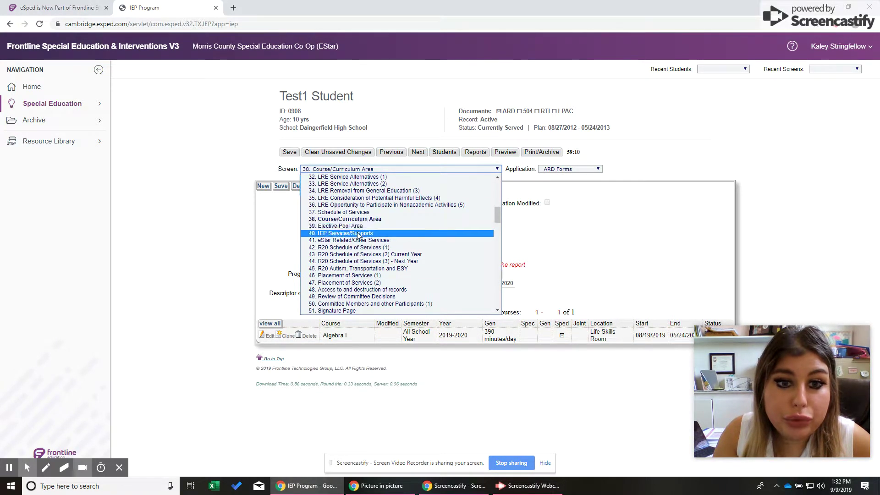
- On screen 40 IEP Services/Supports, start a new Inclusion Support in Math service
click(358, 234)
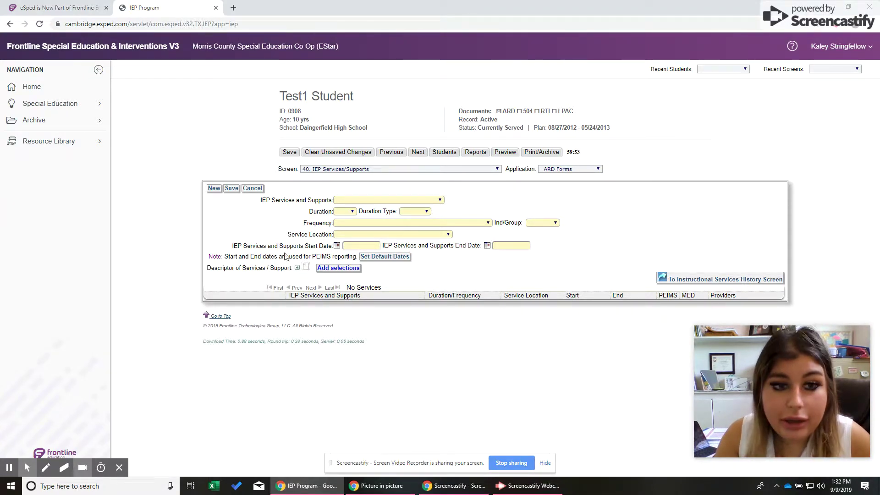
click(214, 188)
click(351, 200)
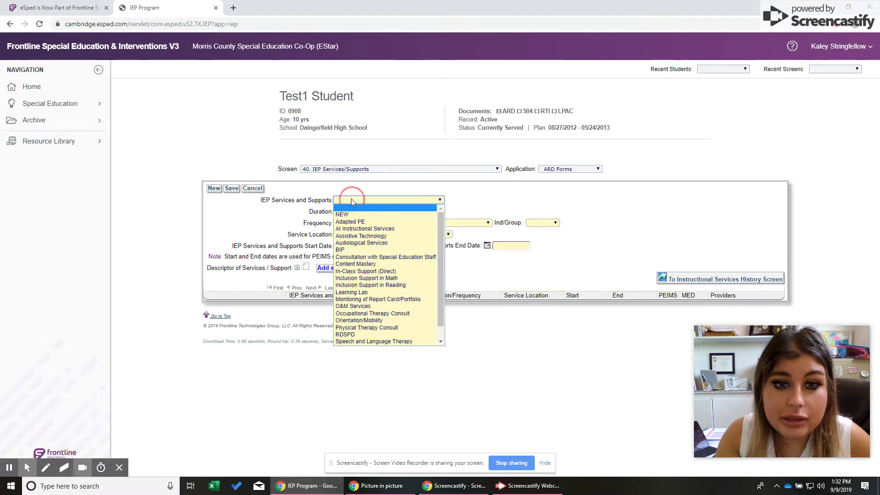
scroll(377, 326, down, 1)
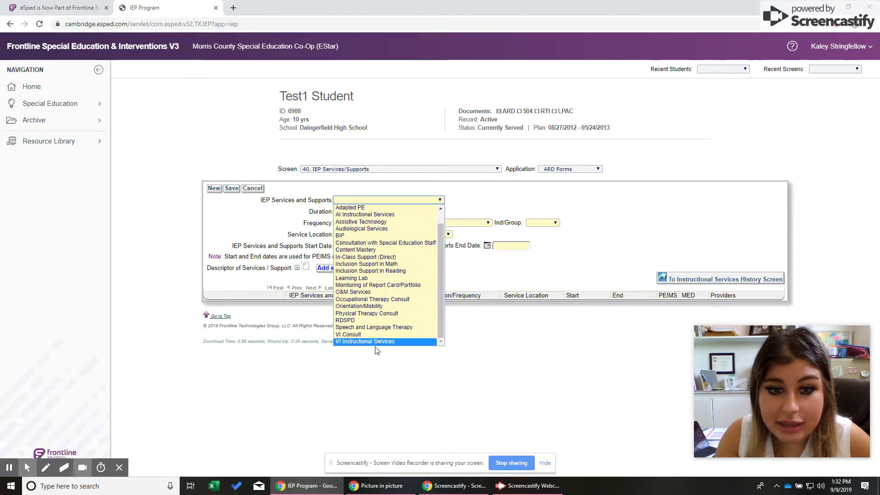
click(371, 264)
- Set the service to 20 Minutes, 3 x a week, Group, in the General Education Classroom
click(351, 211)
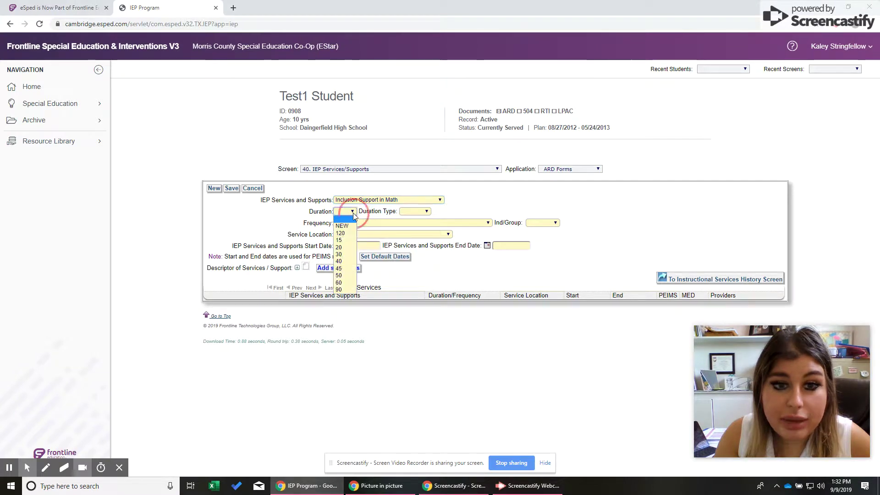
click(344, 249)
click(415, 213)
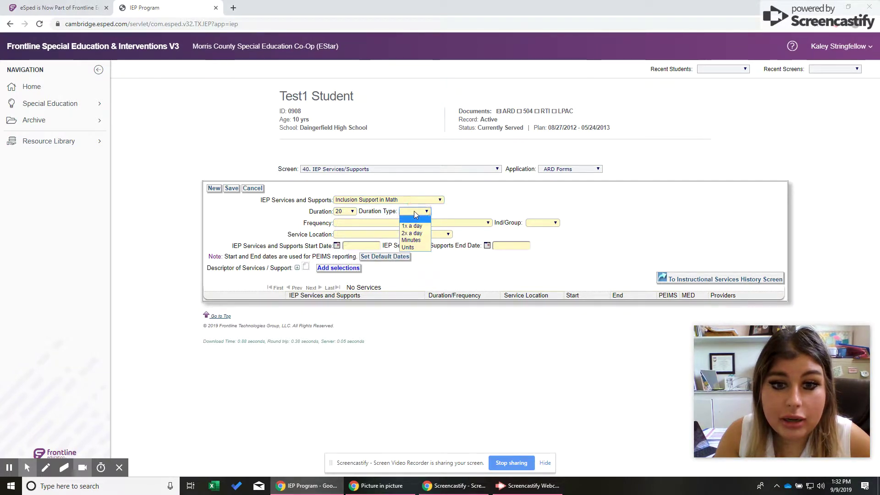
click(405, 229)
click(388, 223)
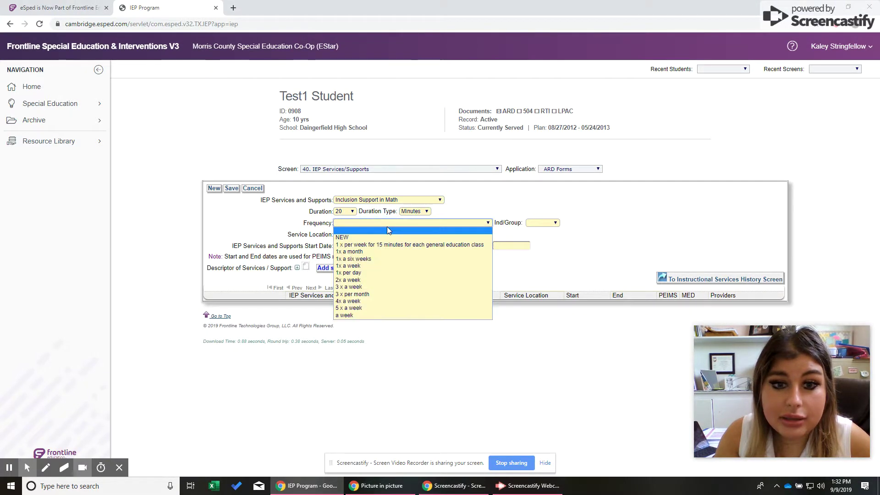
click(367, 286)
click(555, 224)
click(542, 239)
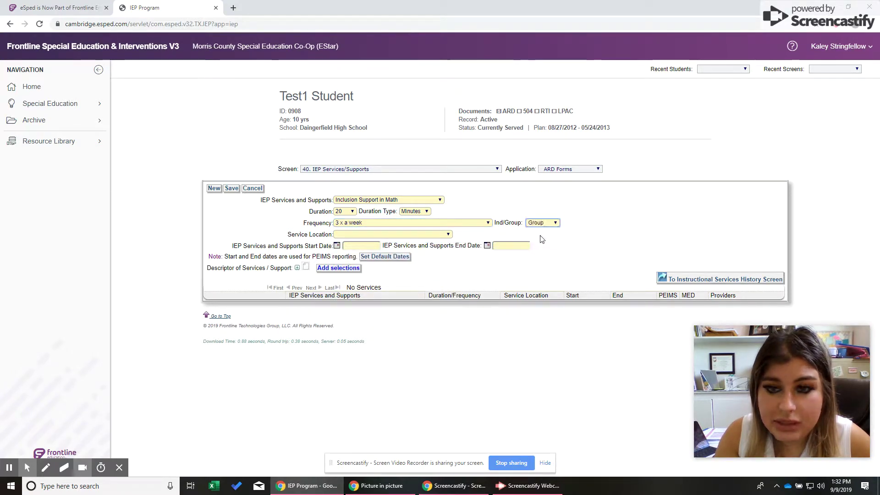
click(361, 234)
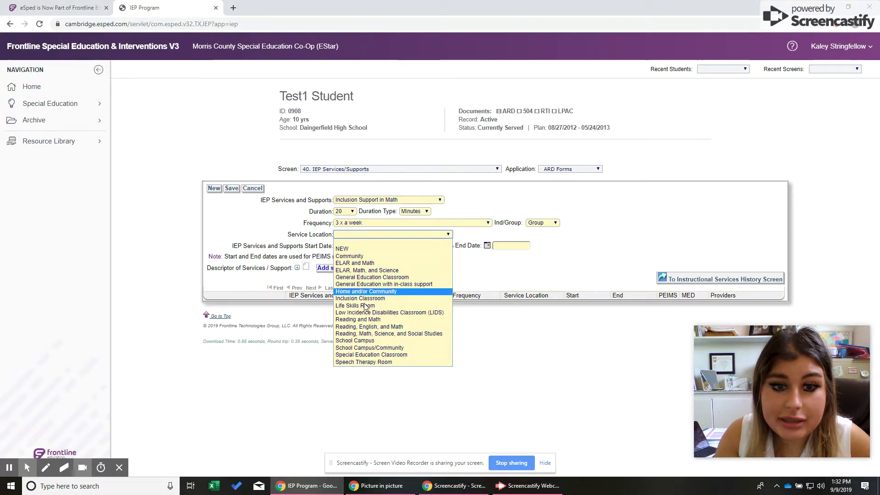
click(372, 277)
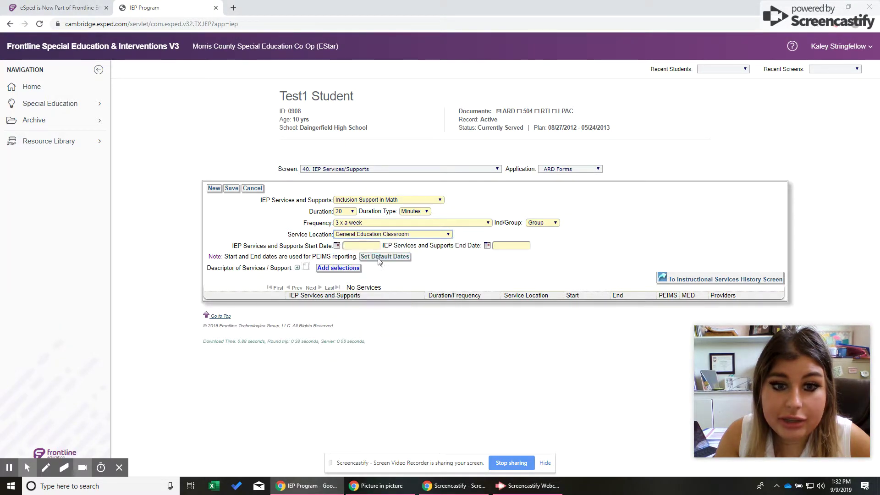
- Enter the service dates with the year corrected to 2020, save, and preview as PDF
click(370, 247)
right_click(454, 399)
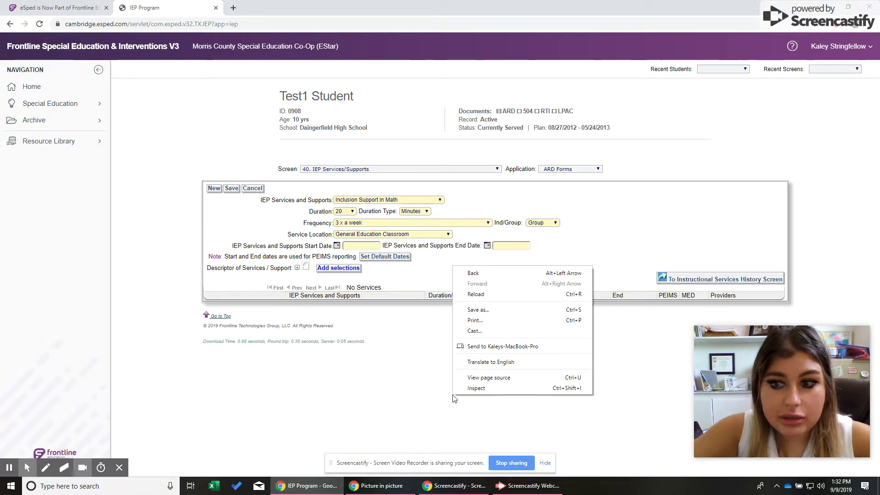
click(354, 246)
text(01)
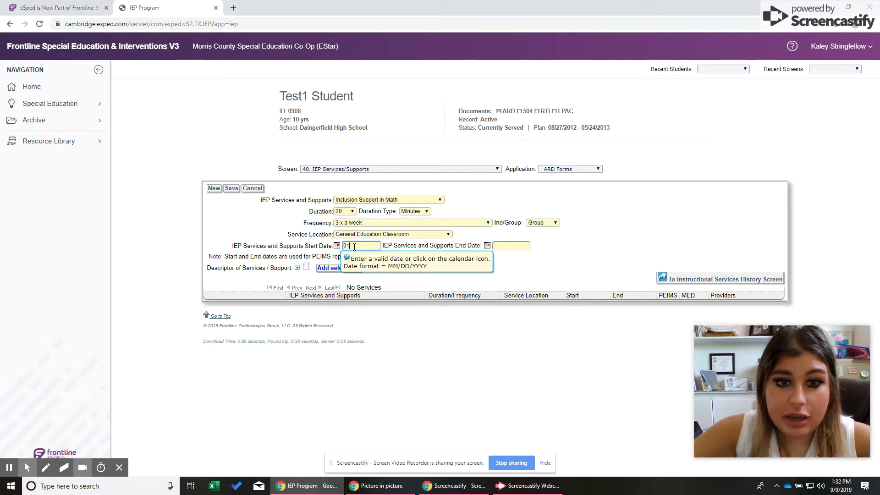
text(/08)
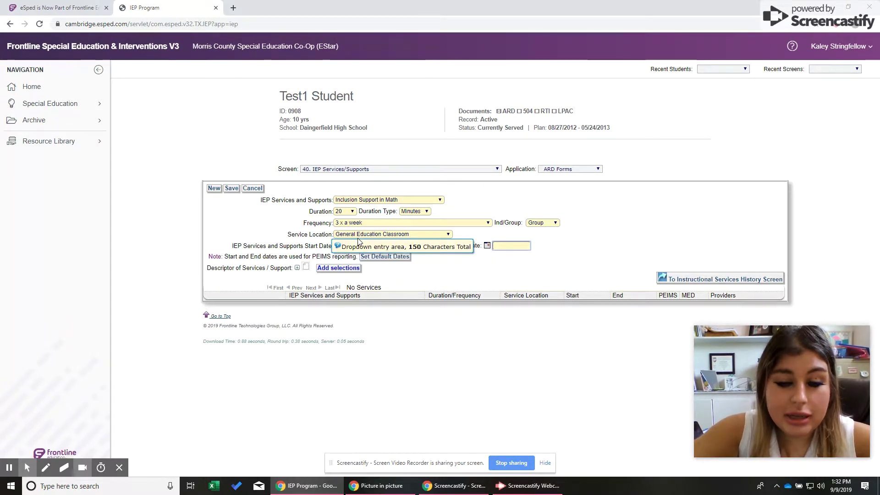
text(05/24/20)
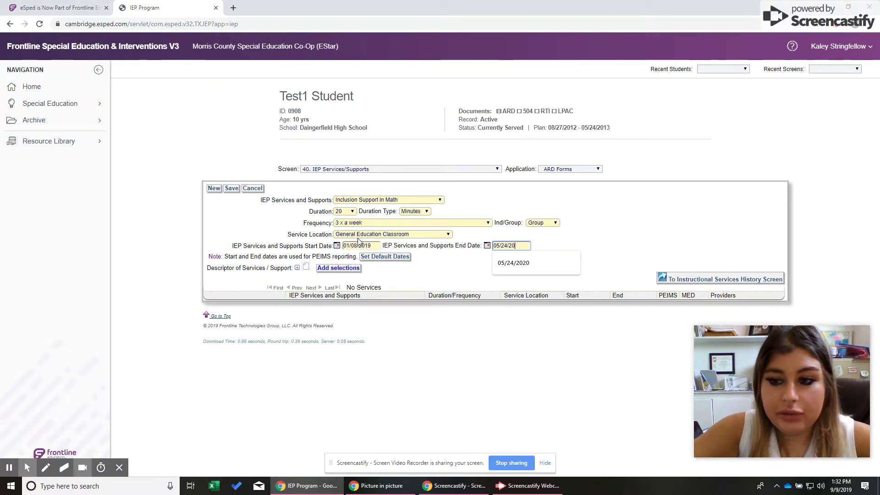
text(10)
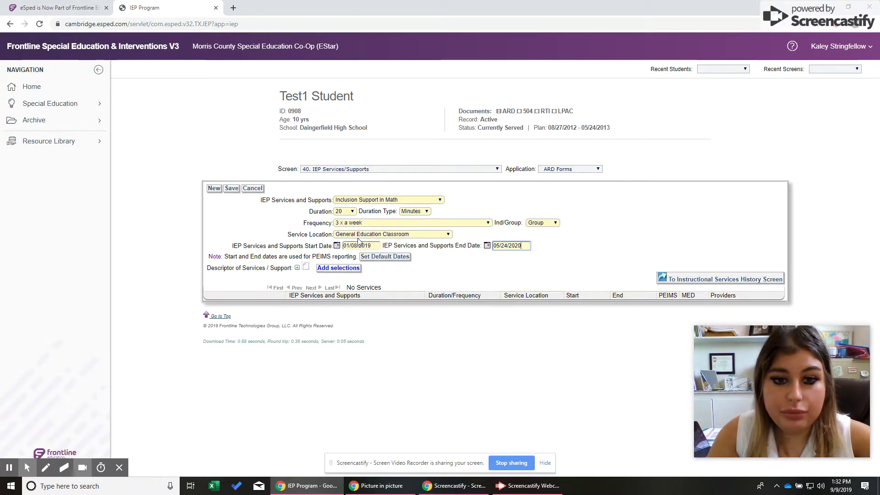
double_click(366, 245)
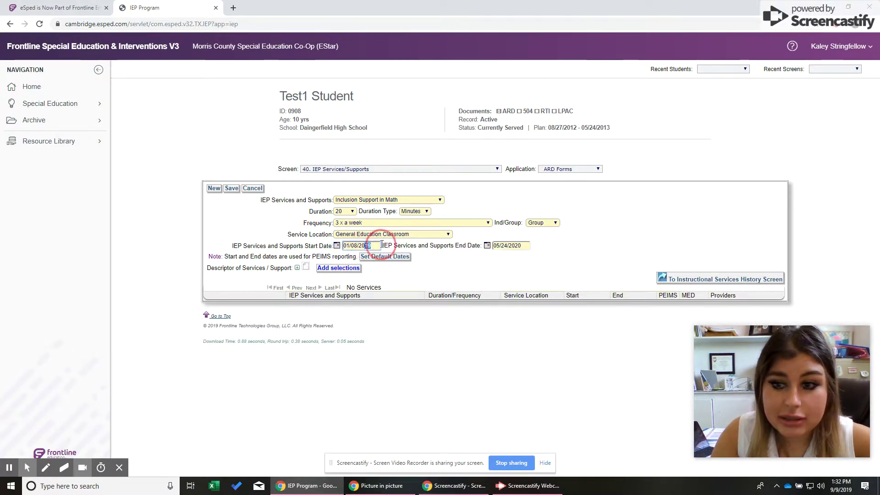
text(2020)
click(232, 190)
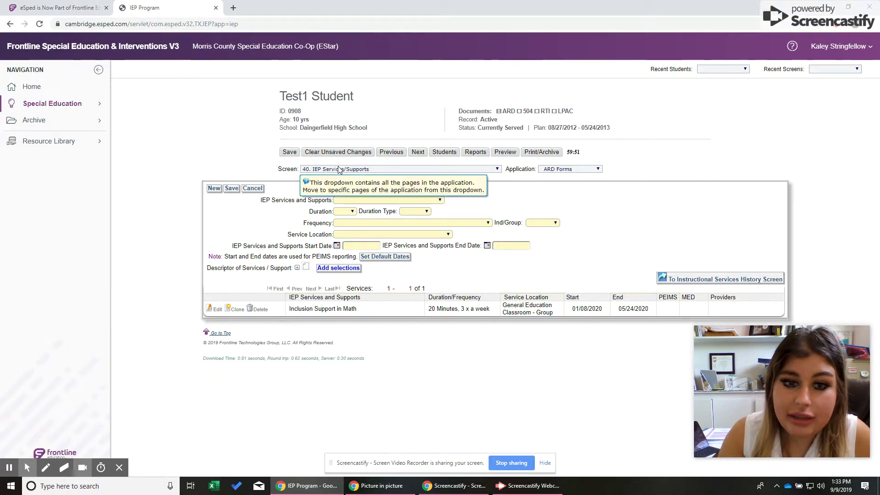
click(504, 152)
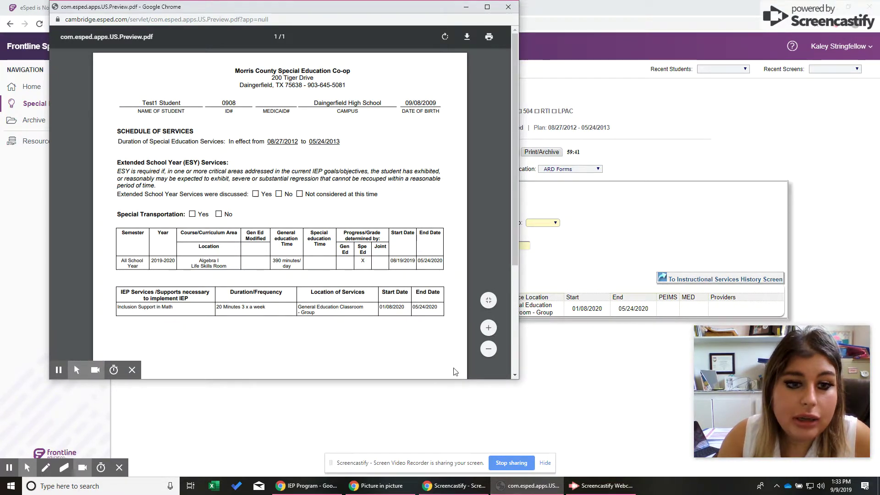
scroll(314, 316, down, 3)
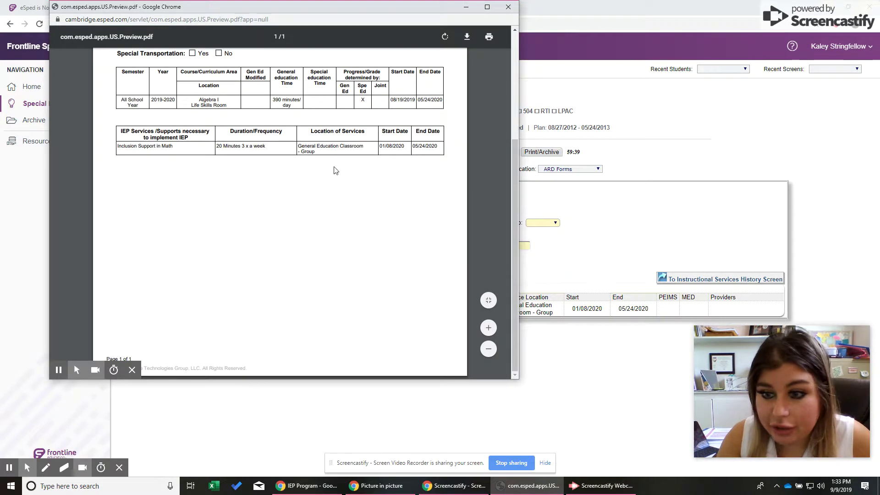
scroll(336, 170, up, 3)
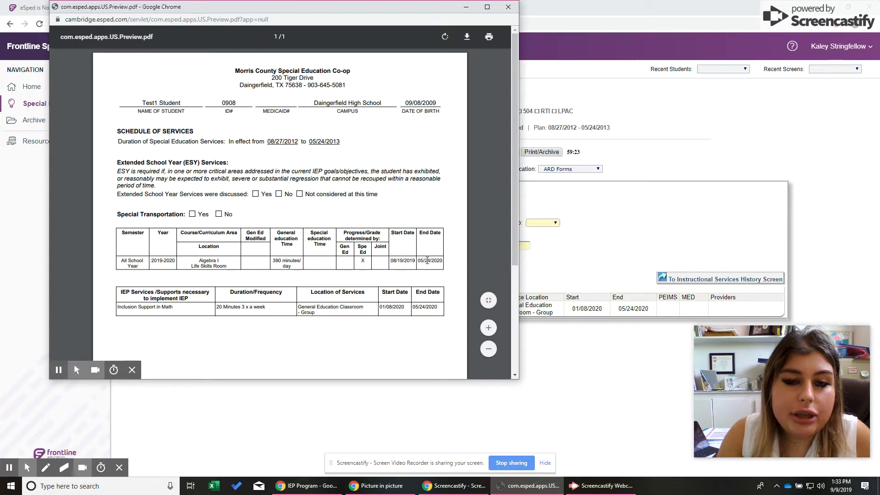
click(507, 6)
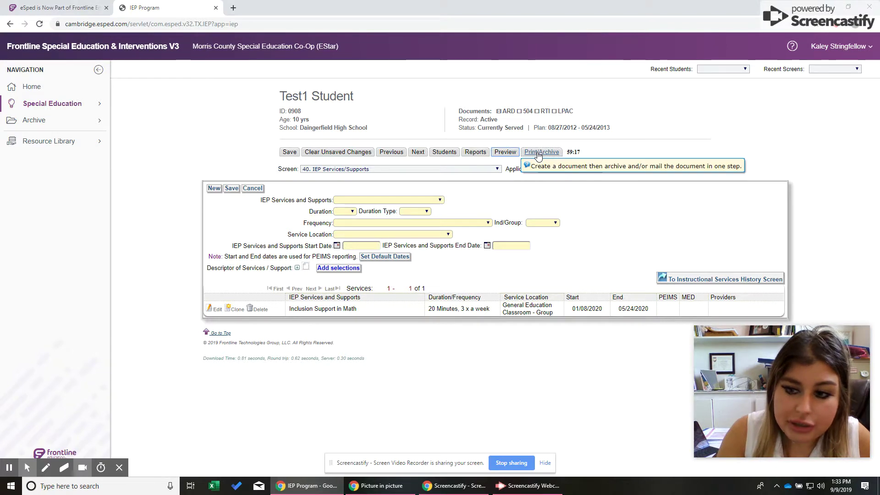
- Bring up the print and archive report list and select Schedule of Services
click(535, 153)
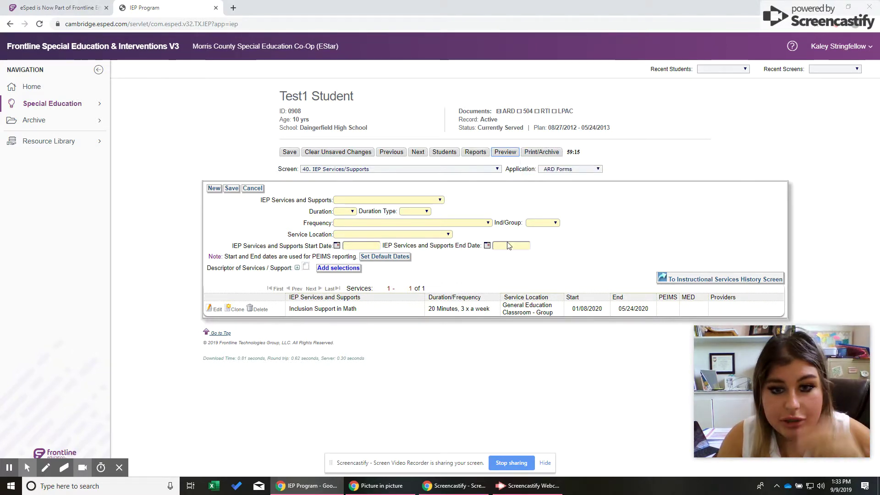
click(542, 155)
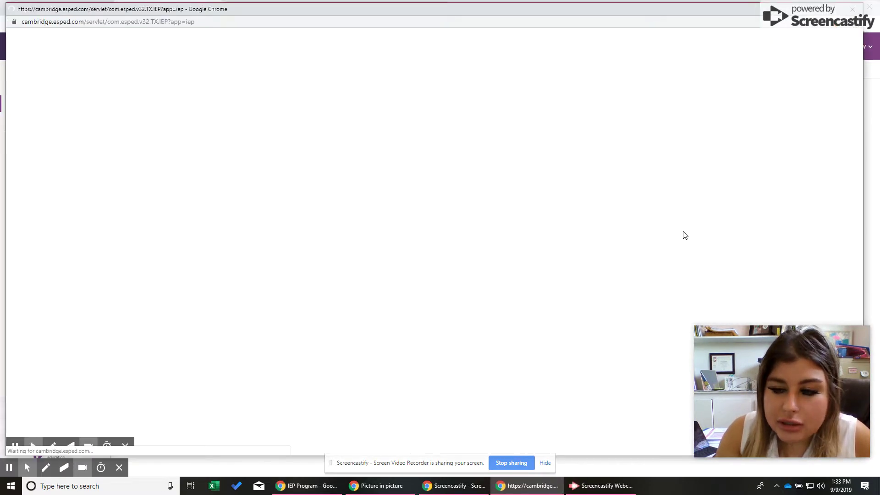
scroll(339, 213, down, 3)
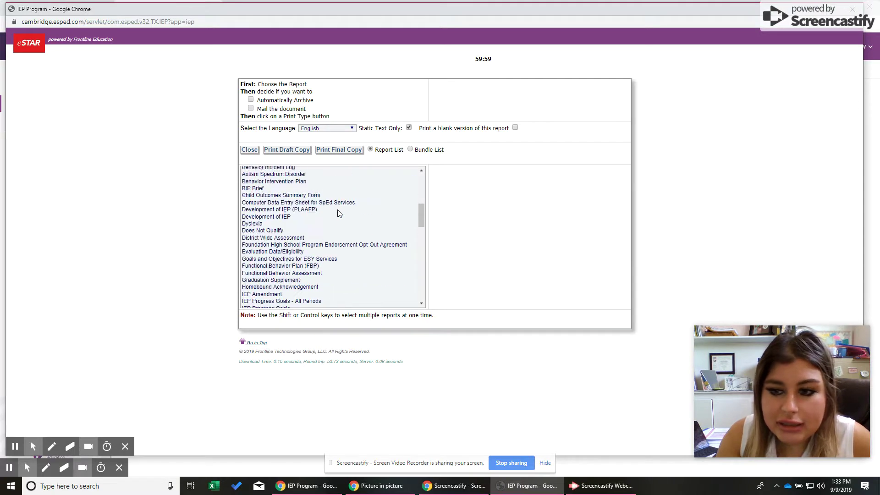
scroll(339, 213, down, 10)
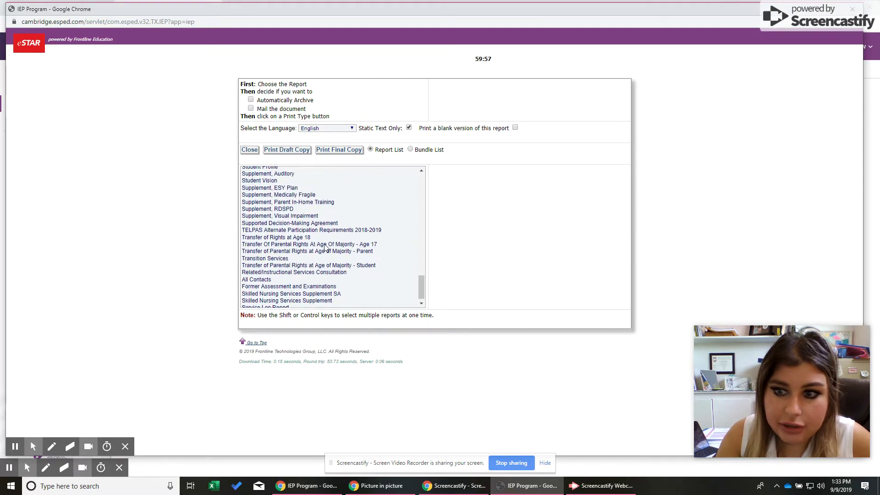
scroll(325, 248, up, 15)
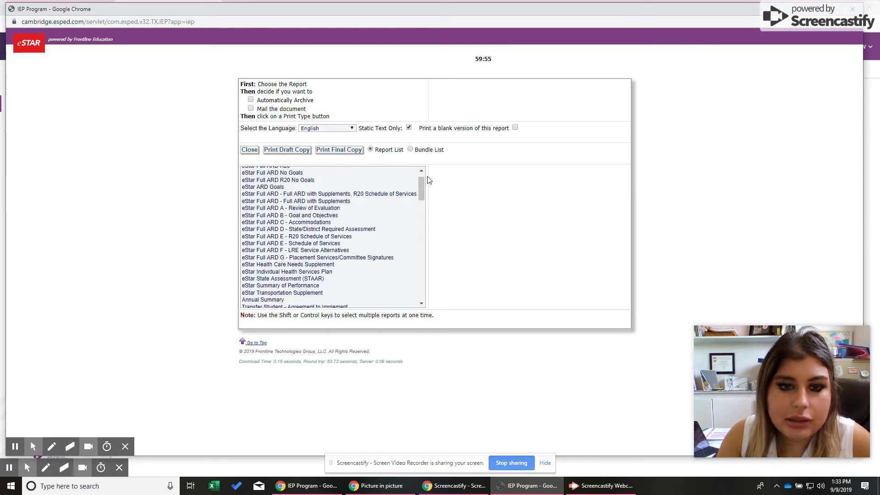
scroll(341, 263, down, 15)
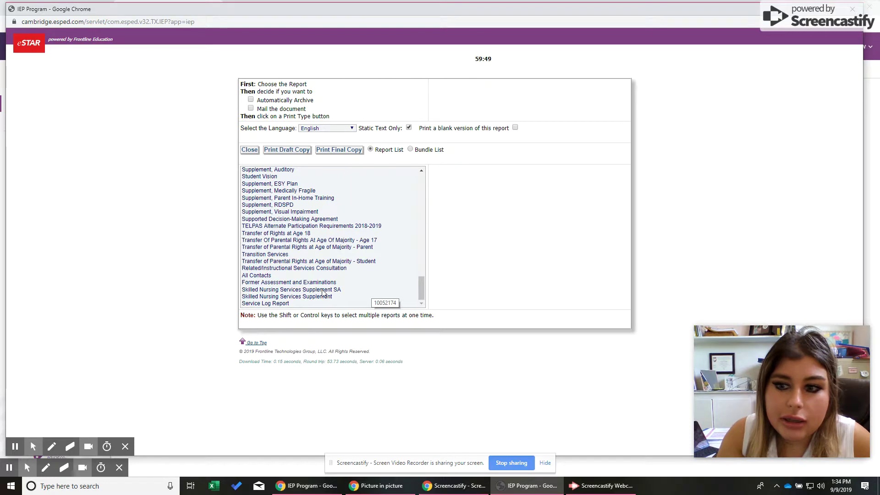
scroll(324, 289, up, 10)
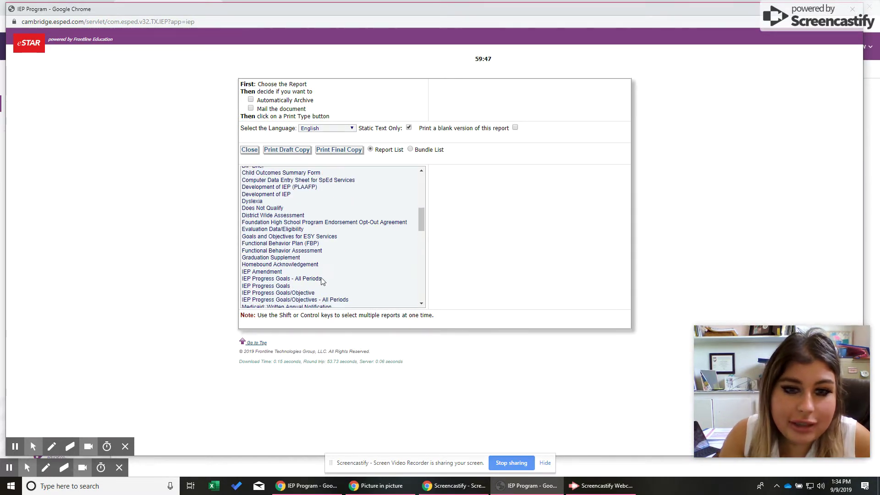
scroll(323, 281, down, 4)
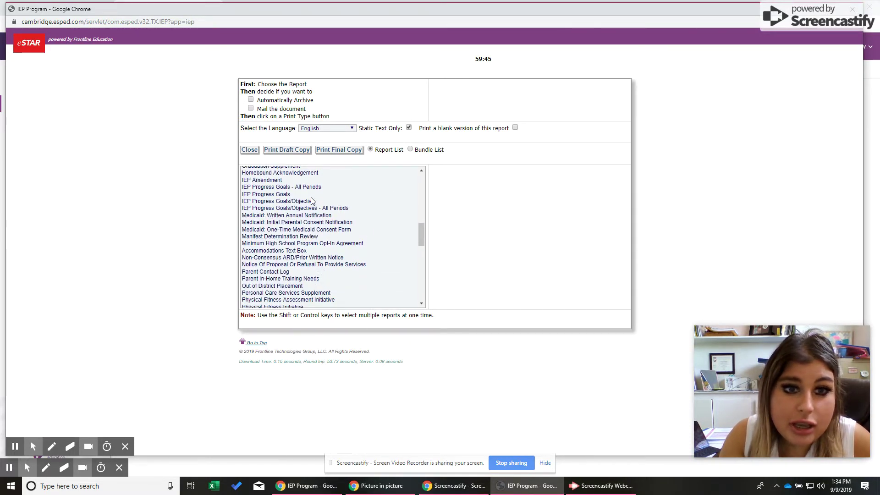
scroll(311, 201, down, 6)
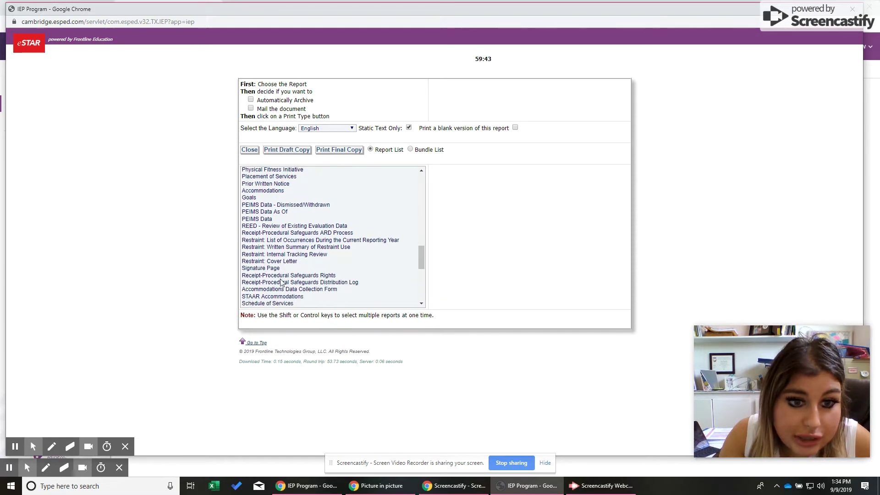
scroll(282, 280, down, 2)
click(283, 258)
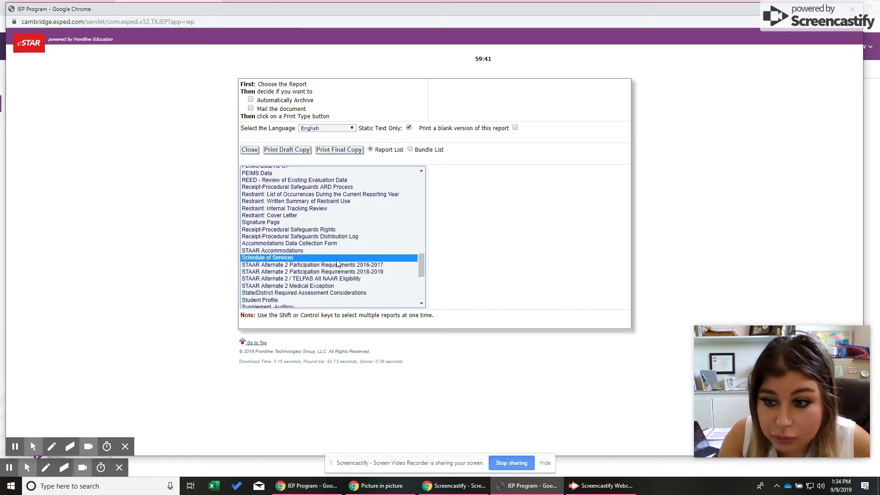
- Add Accommodations, Goals and STAAR Accommodations to the selection and print the final copy
scroll(332, 268, up, 2)
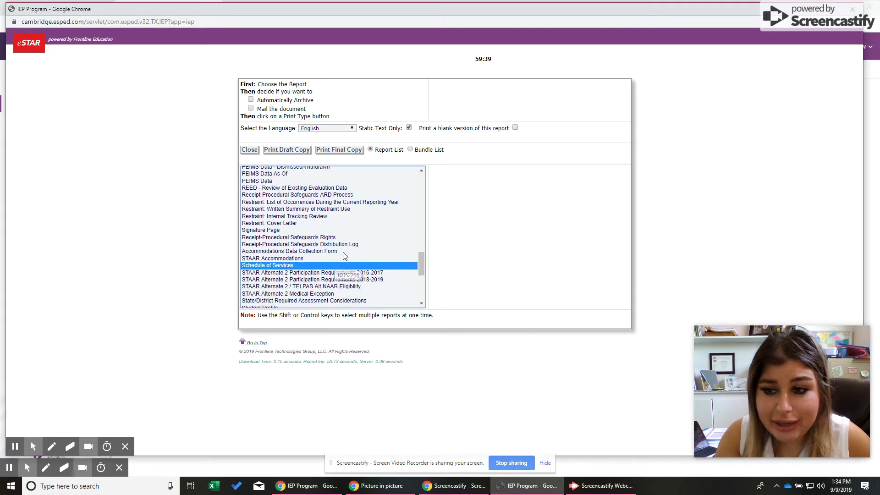
scroll(316, 268, up, 2)
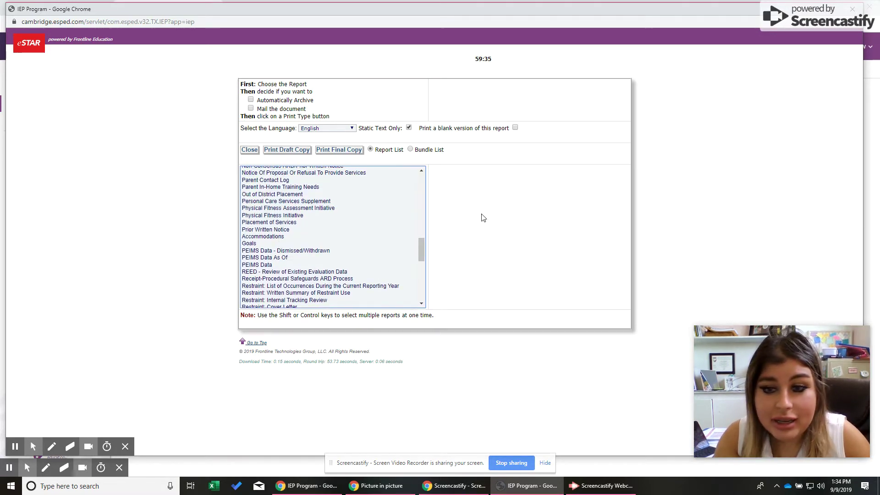
scroll(293, 293, down, 2)
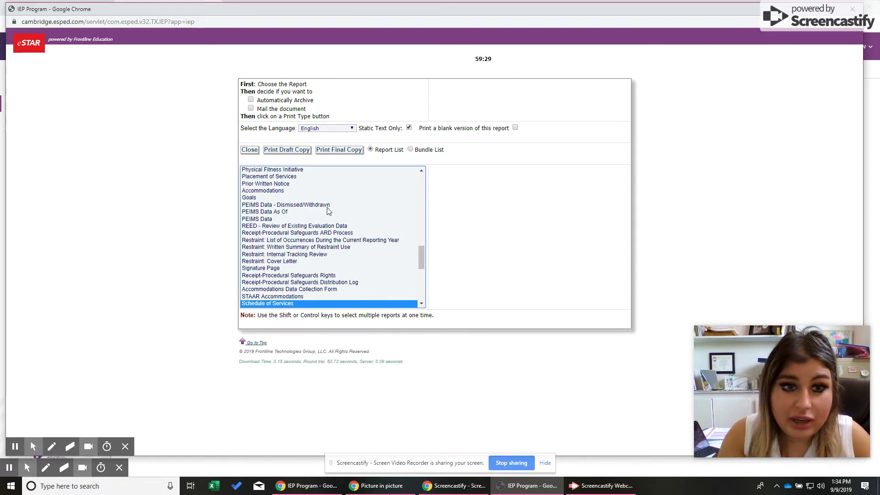
ctrl+click(287, 191)
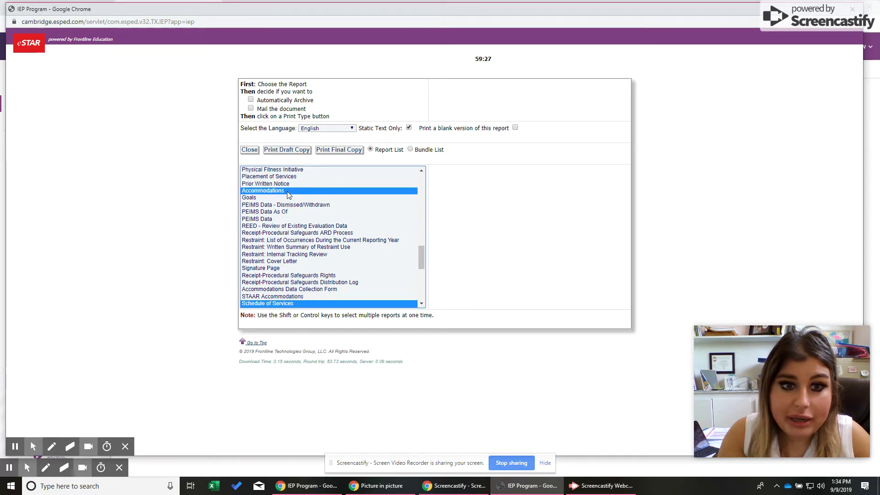
ctrl+click(280, 199)
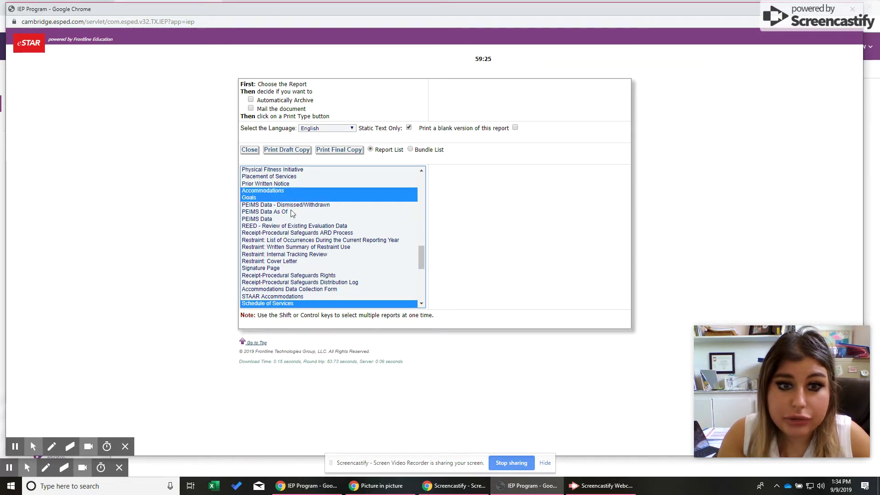
scroll(292, 214, down, 2)
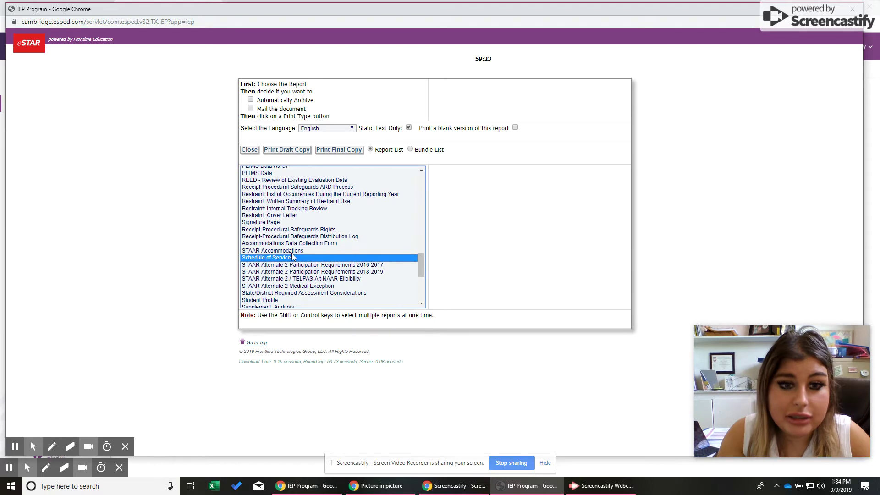
ctrl+click(291, 251)
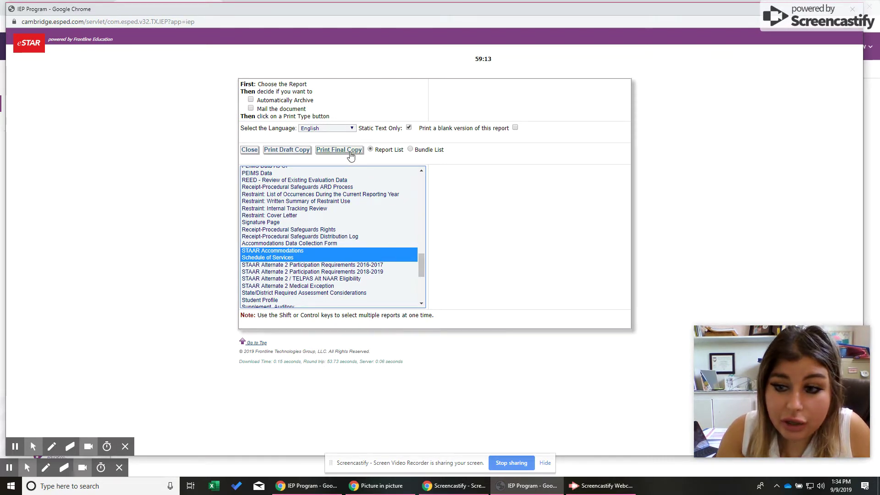
click(351, 151)
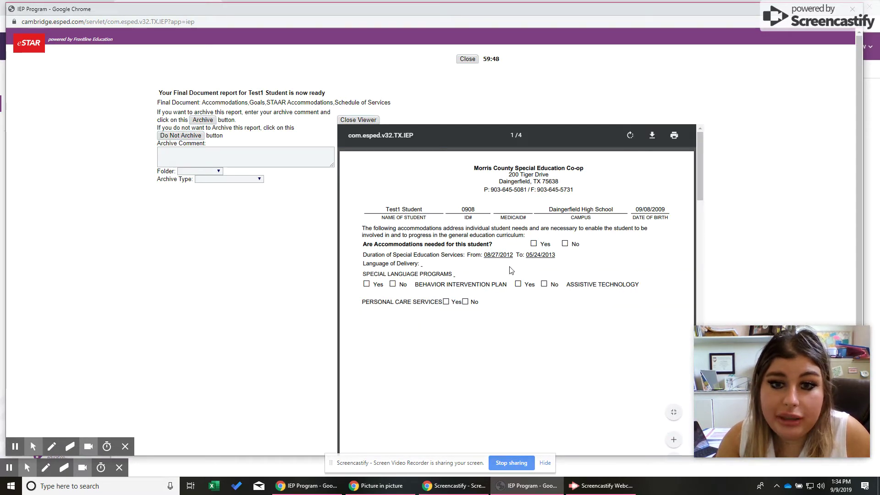
- Scroll through the 4-page Final Document PDF to check the Inclusion Support in Math service
scroll(511, 270, down, 4)
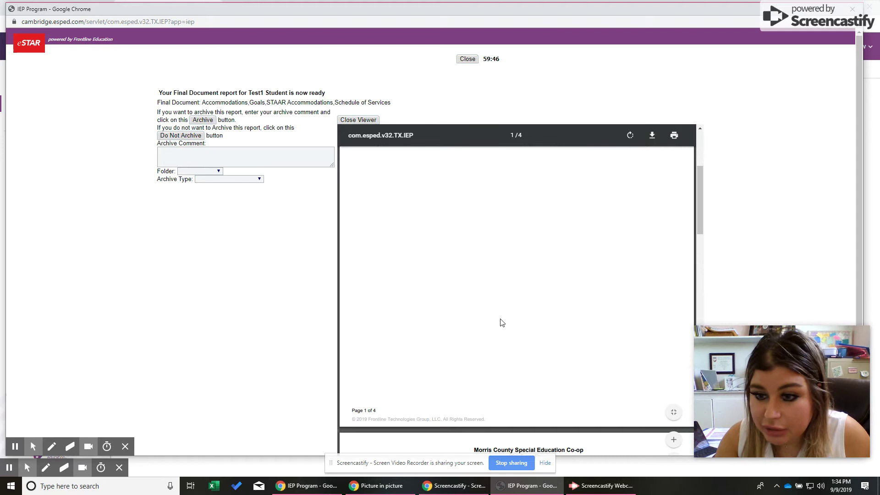
scroll(501, 322, down, 10)
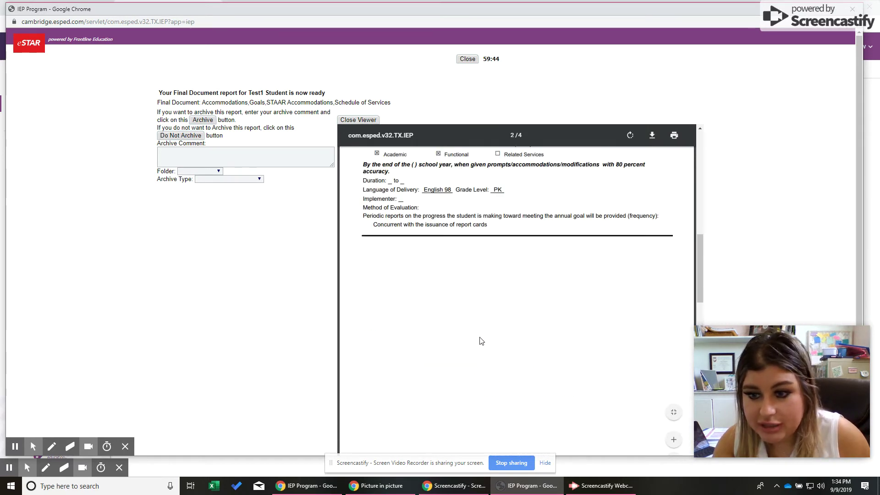
scroll(481, 341, down, 2)
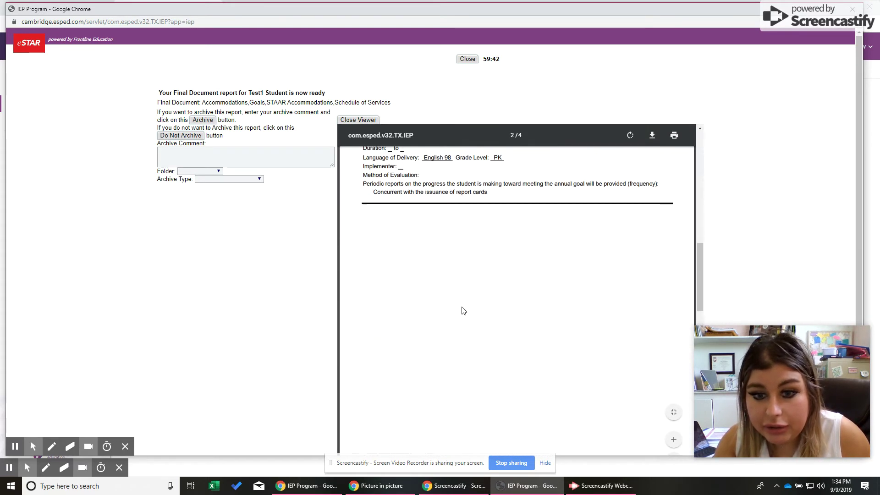
scroll(614, 222, up, 2)
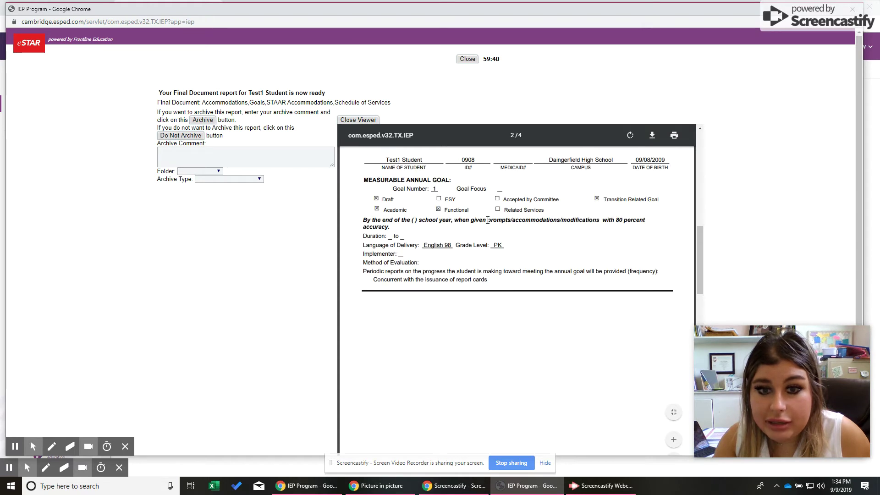
scroll(490, 284, down, 15)
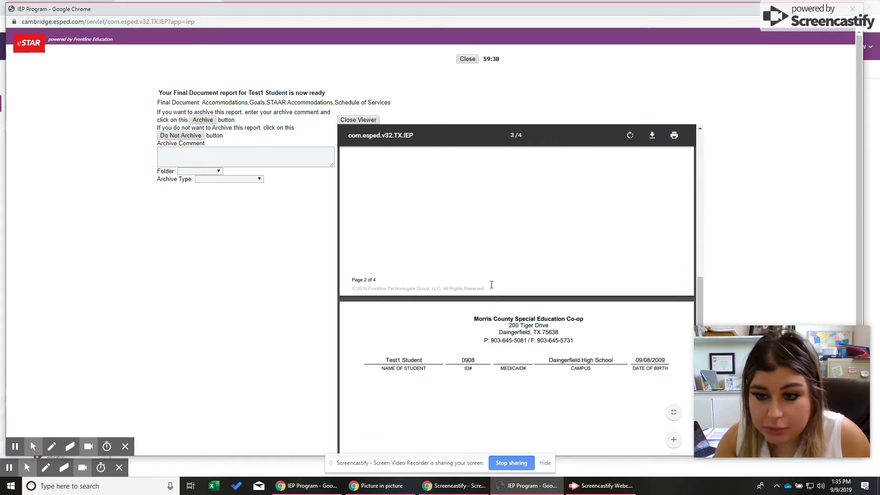
scroll(503, 293, down, 5)
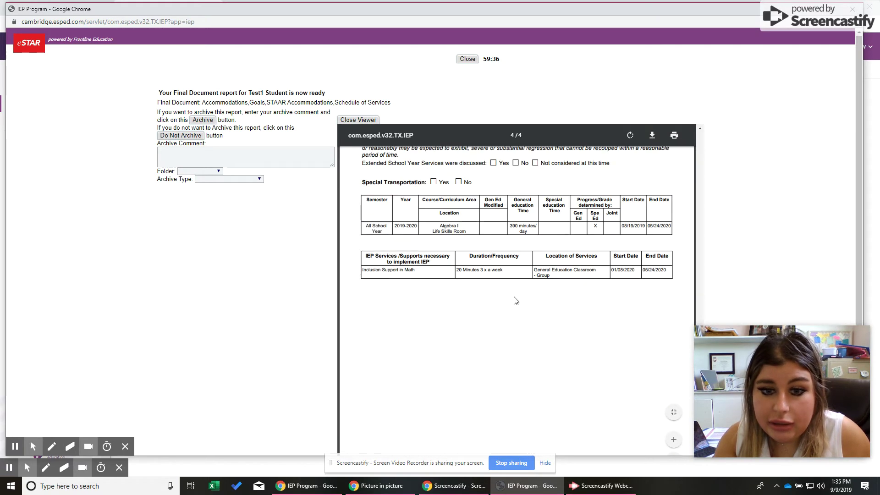
scroll(506, 308, up, 5)
scroll(204, 353, up, 2)
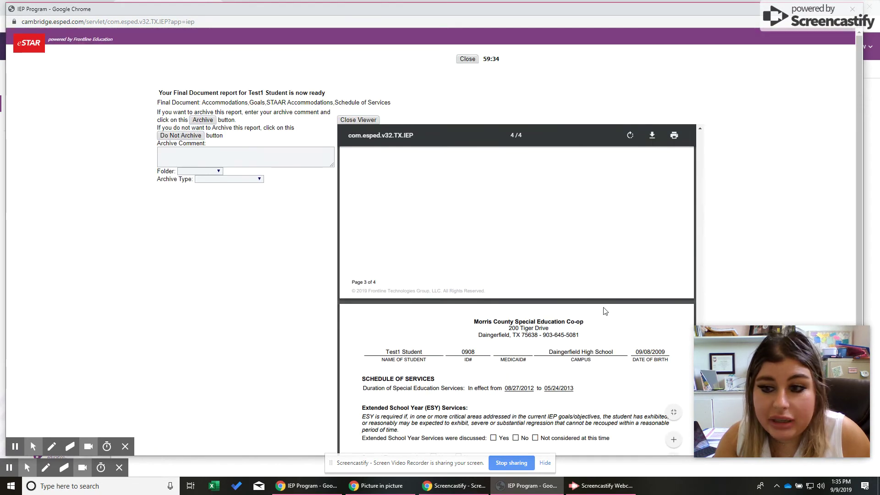
scroll(645, 215, up, 7)
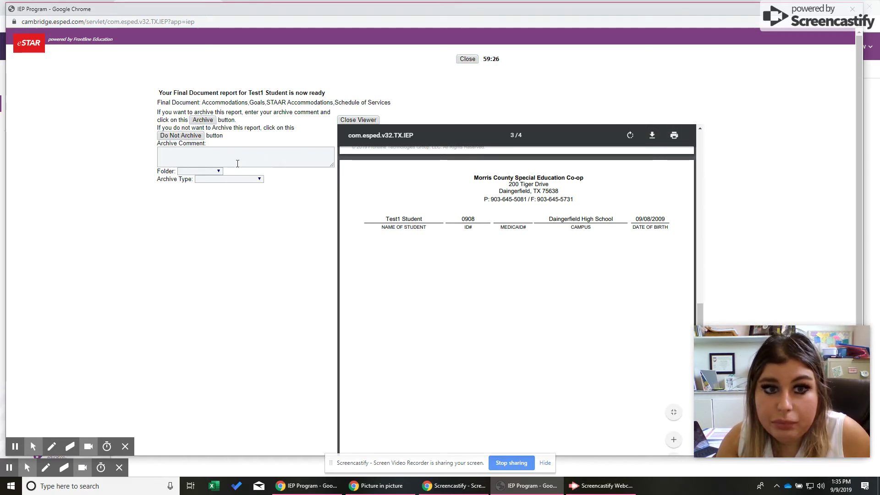
- Close the Final Document PDF preview and skip archiving, returning to IEP Services/Supports screen 40
click(359, 120)
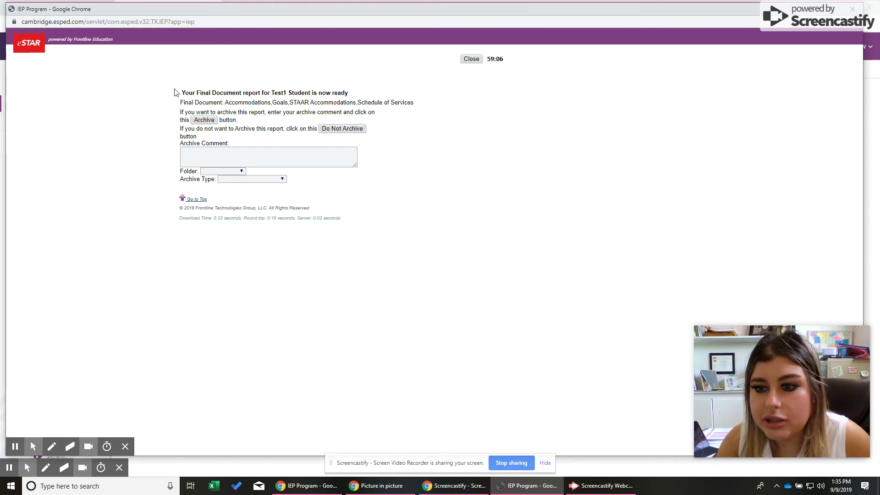
click(362, 130)
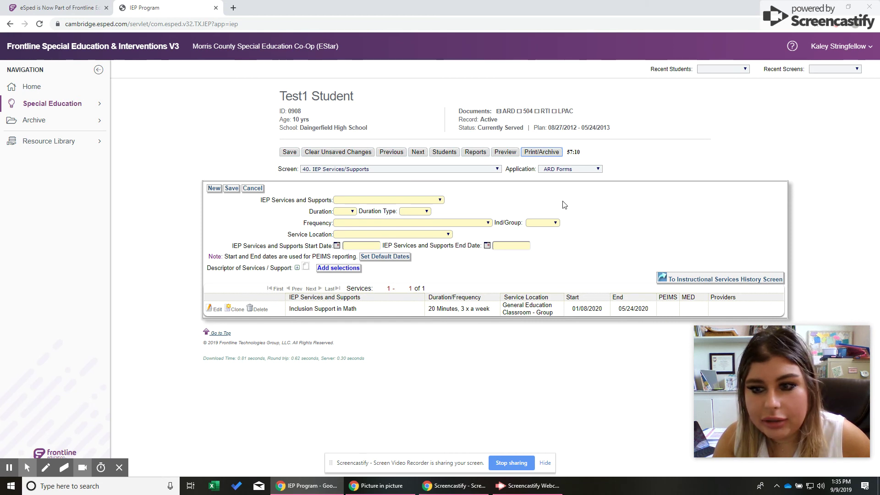
mouse_move(781, 409)
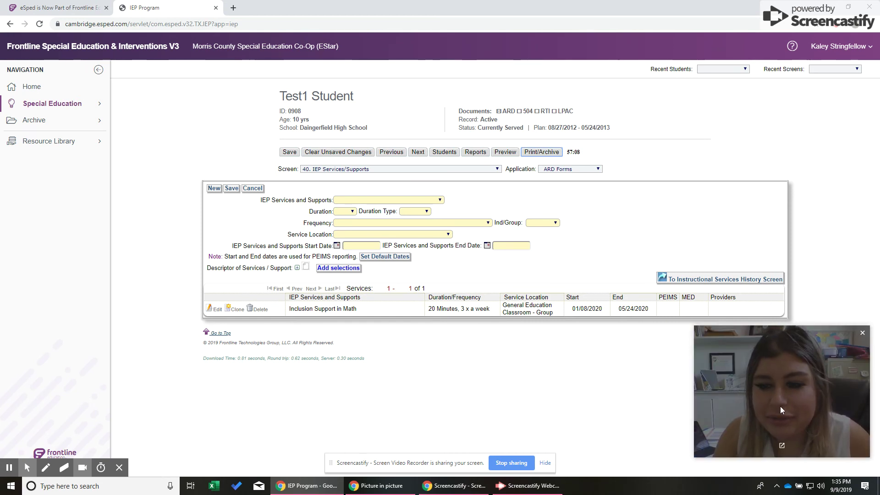